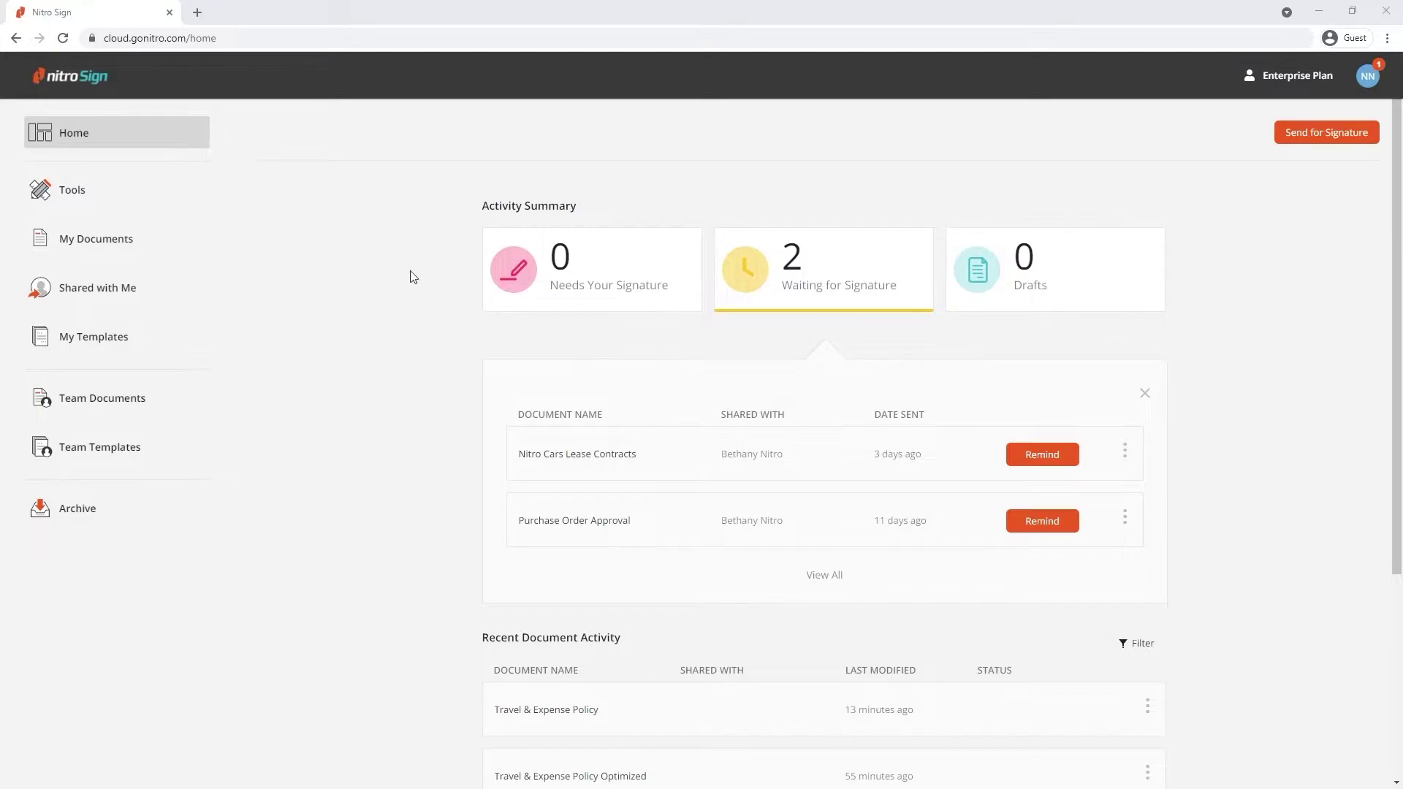
Load the Nitro Cars Lease Contract from the computer into the Organize tool.
click(140, 203)
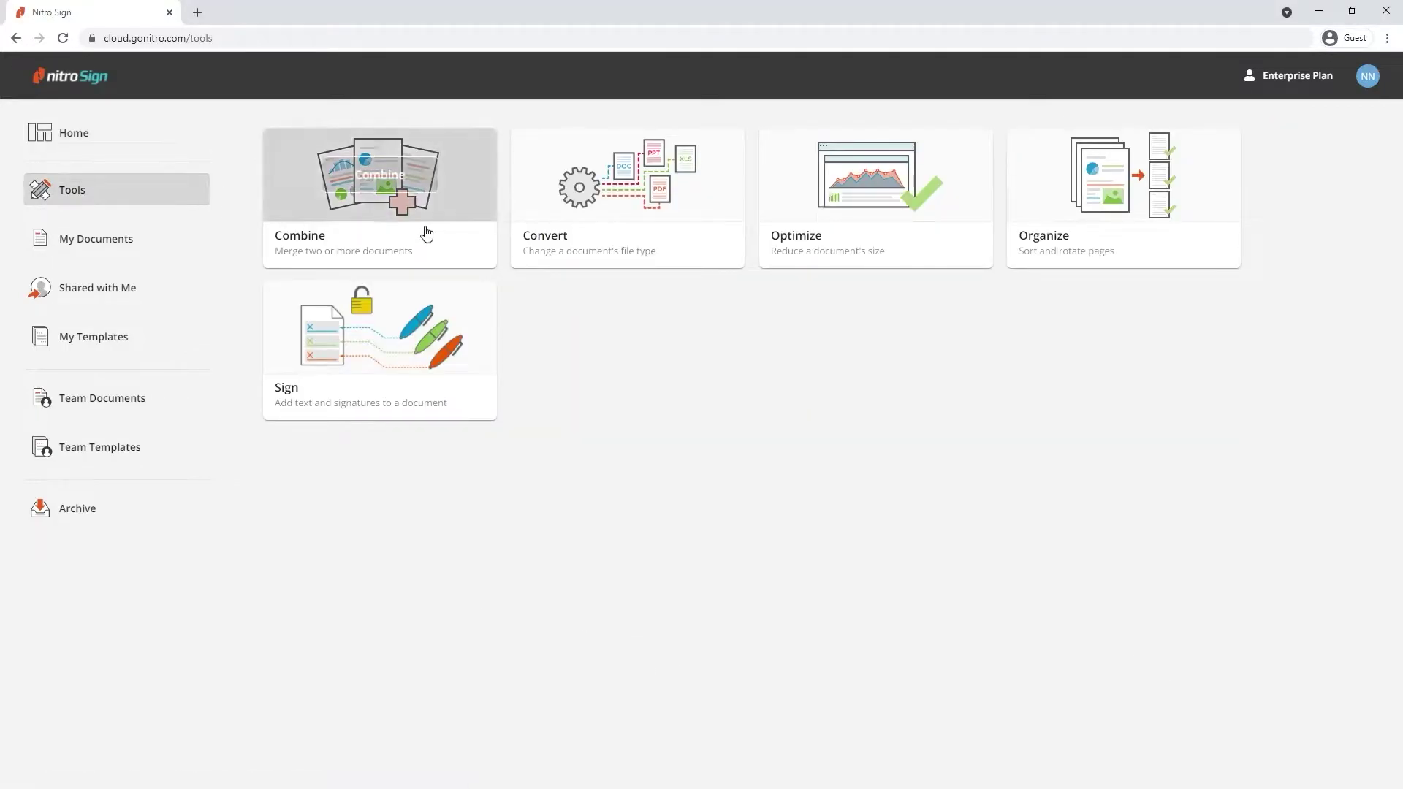
click(1109, 197)
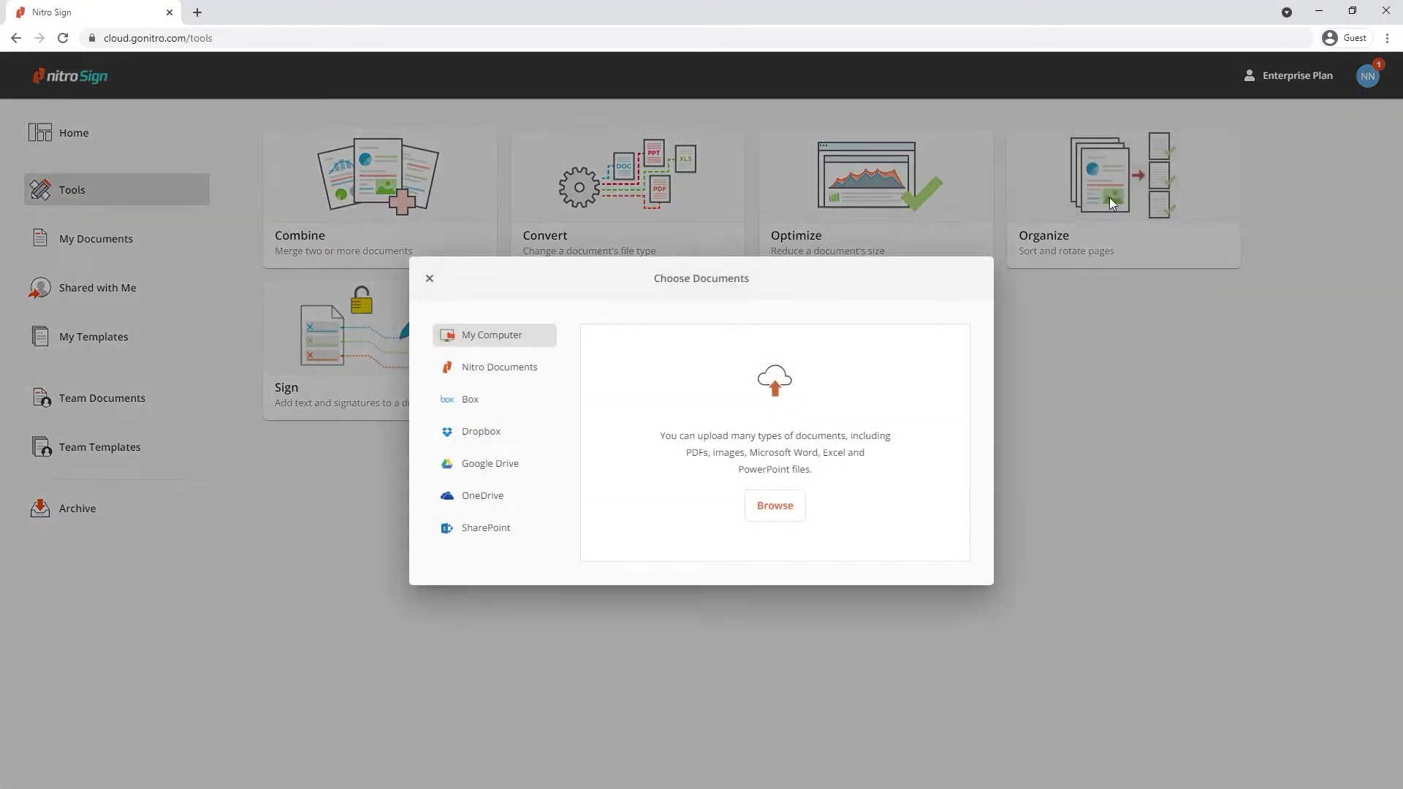
click(775, 506)
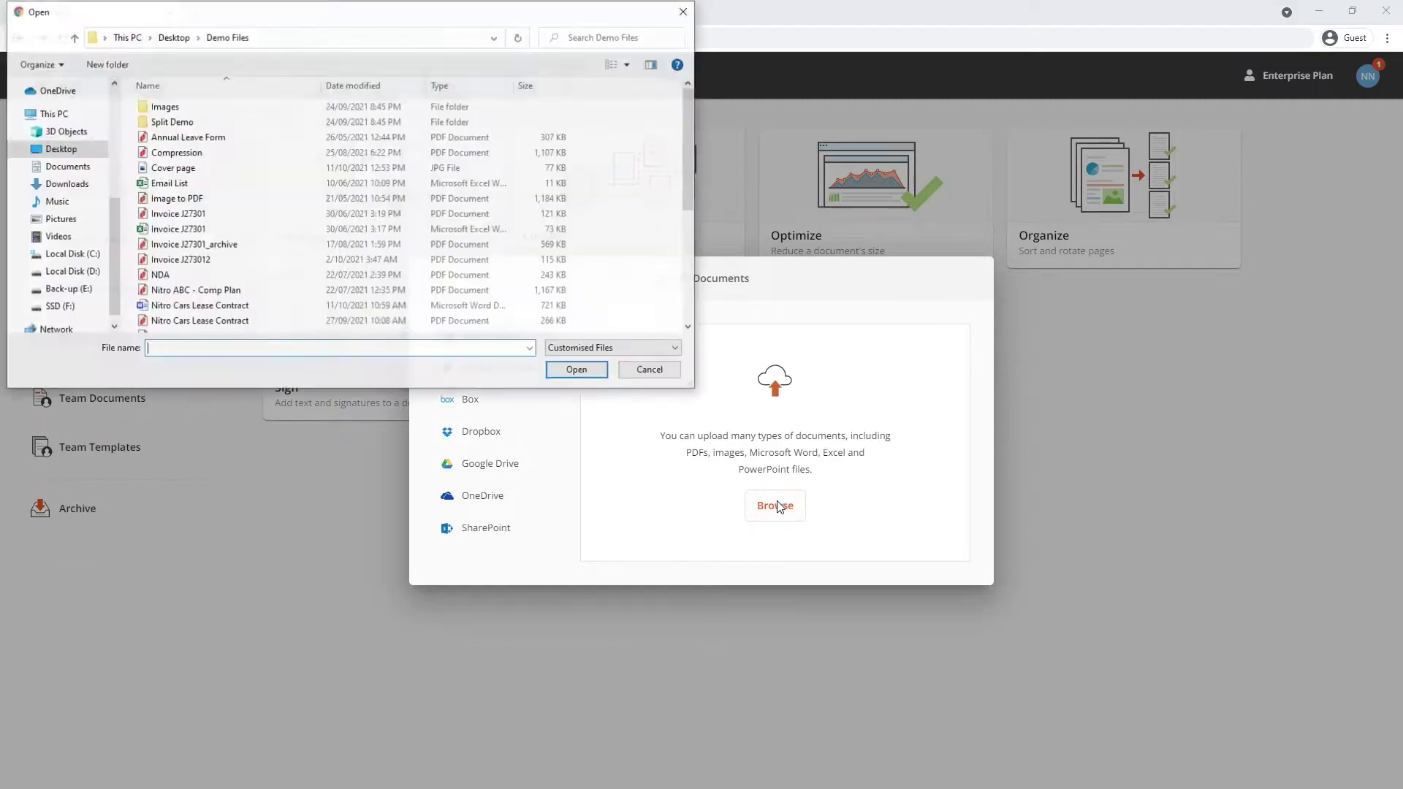
double_click(230, 321)
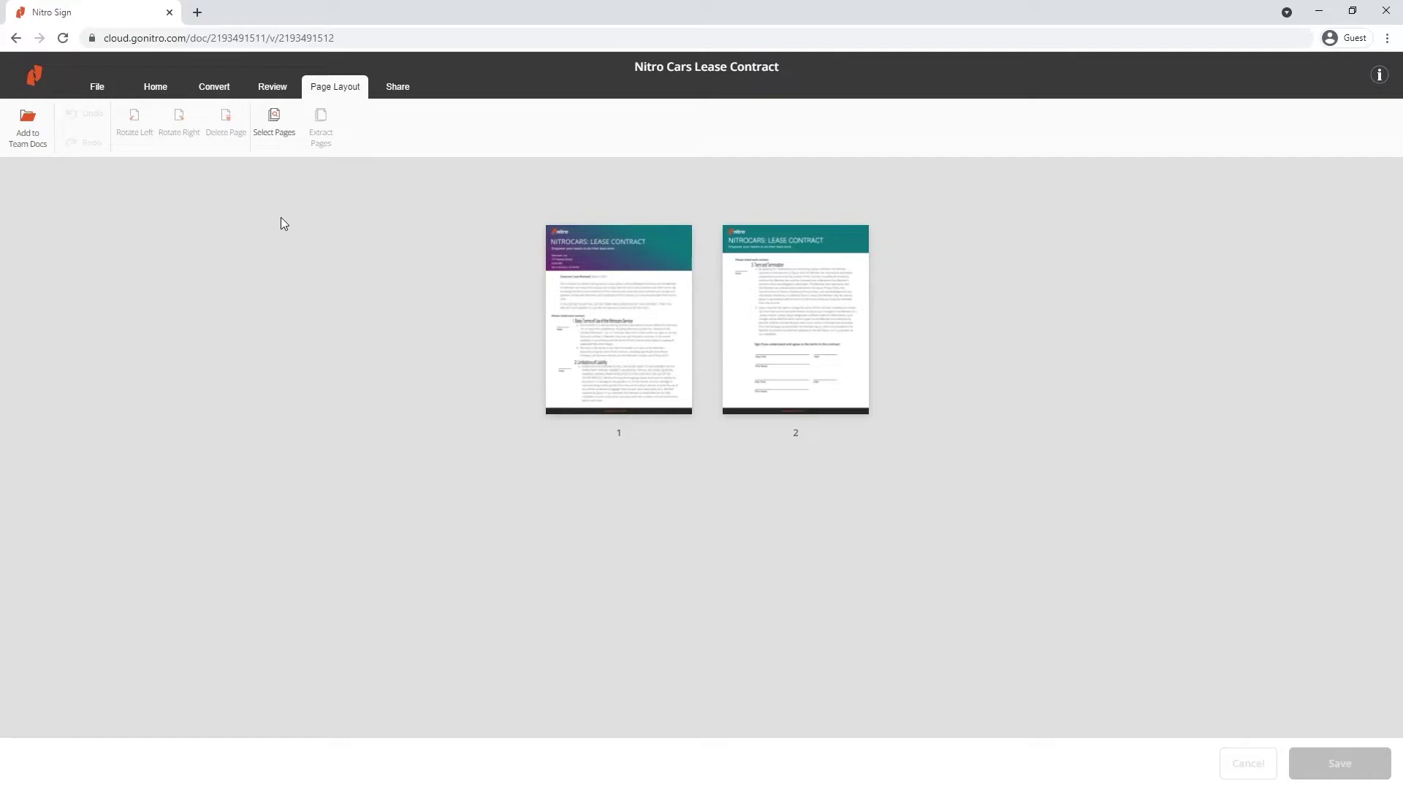
Select the page 1 and page 2 thumbnails of the lease contract.
click(289, 135)
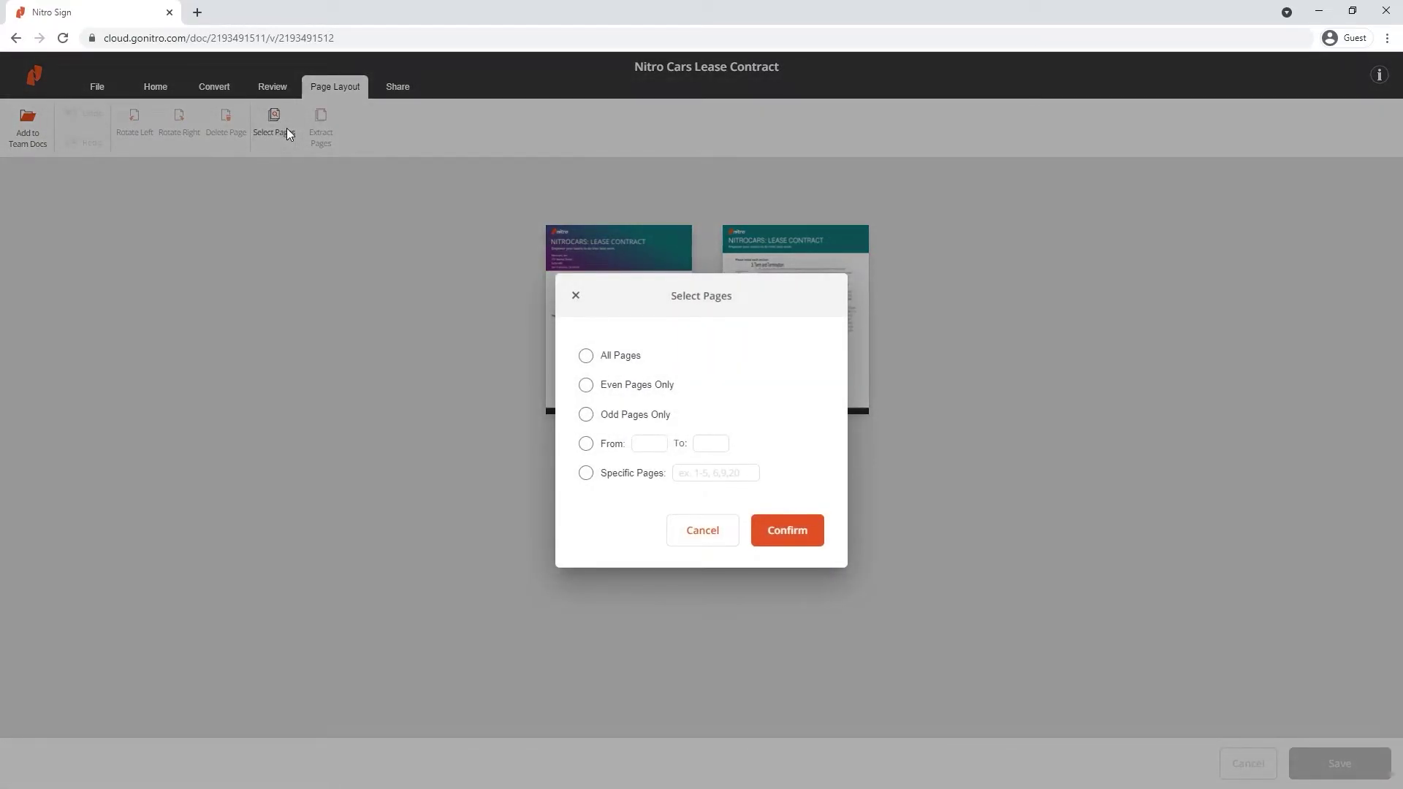
click(687, 529)
mouse_move(618, 320)
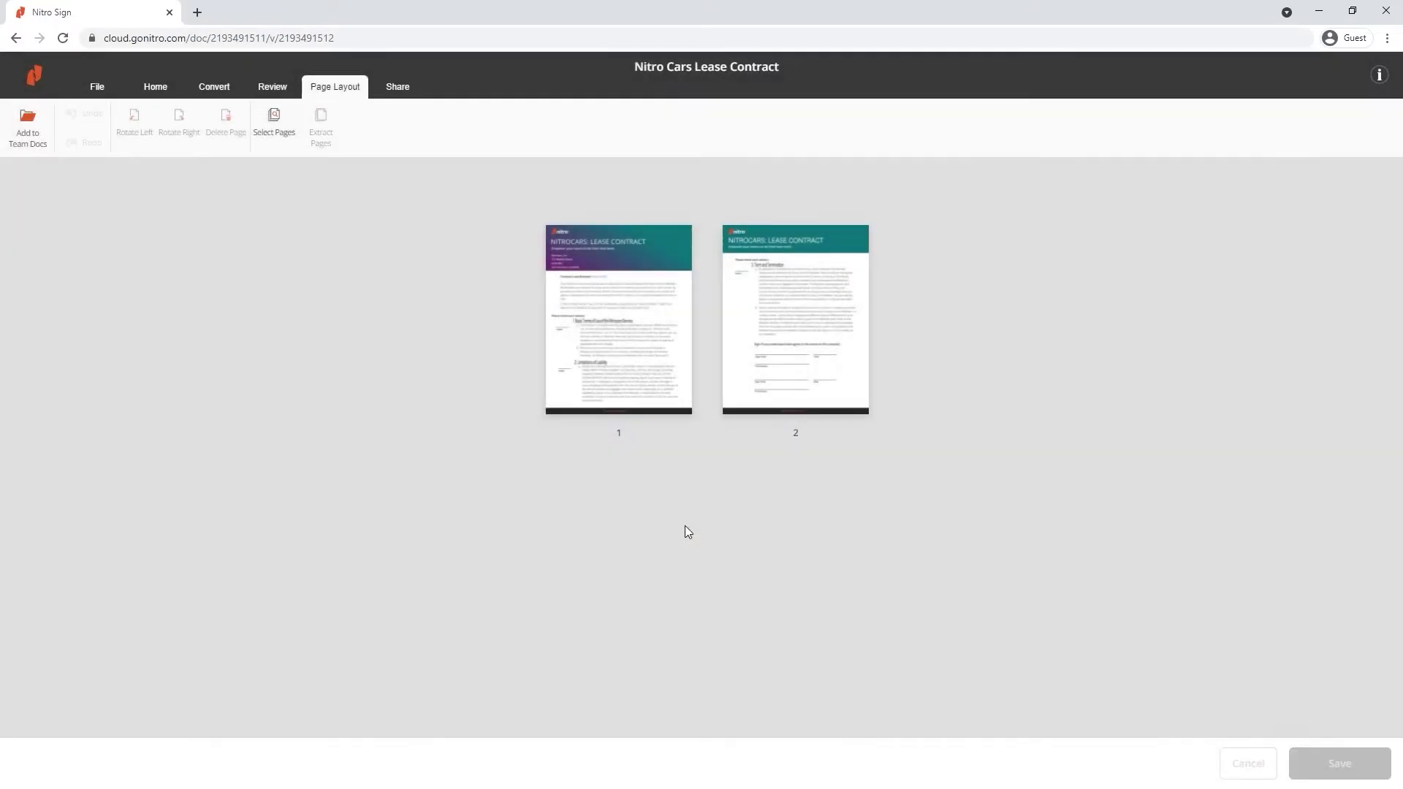
click(634, 351)
ctrl+click(770, 343)
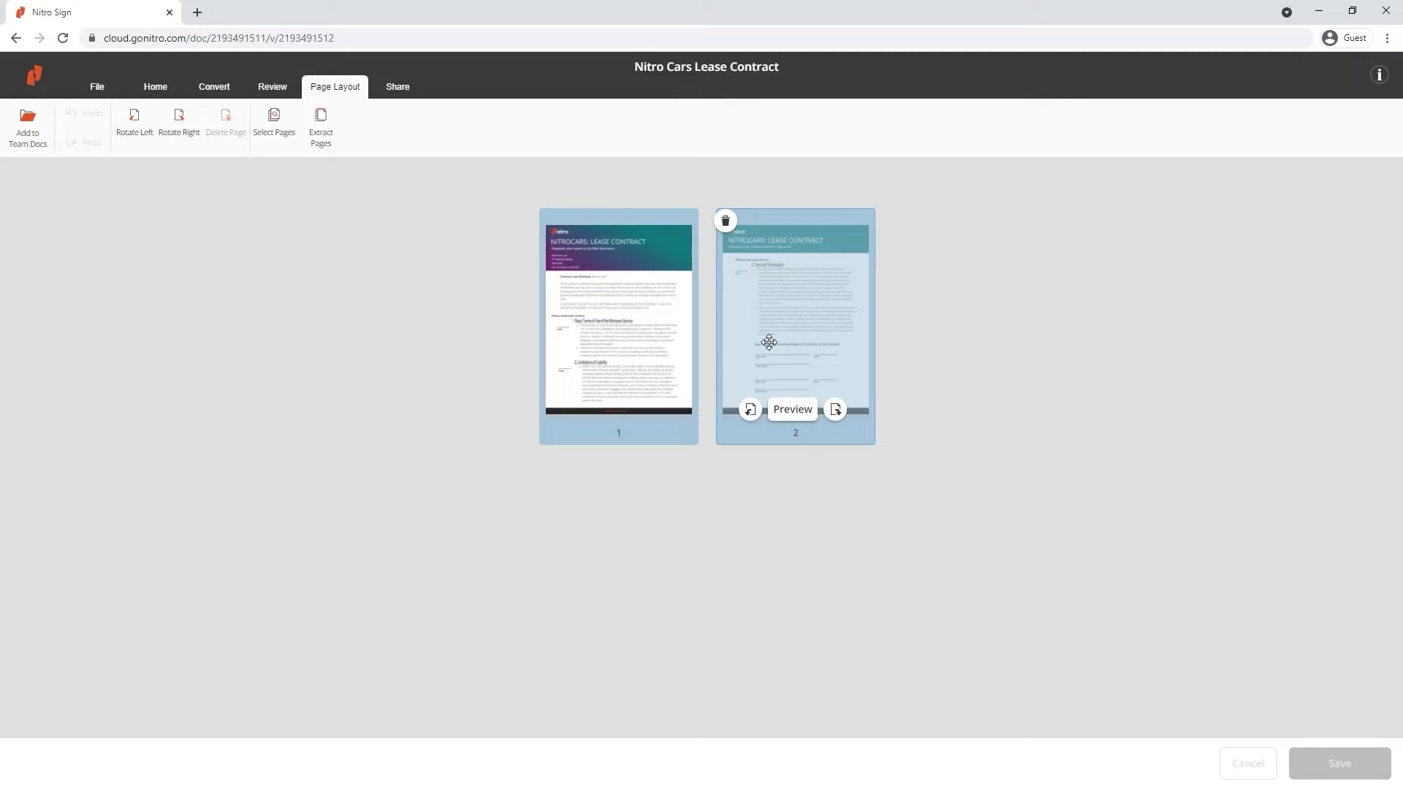
Drag page 2 before page 1, return it to second place, and save.
click(770, 342)
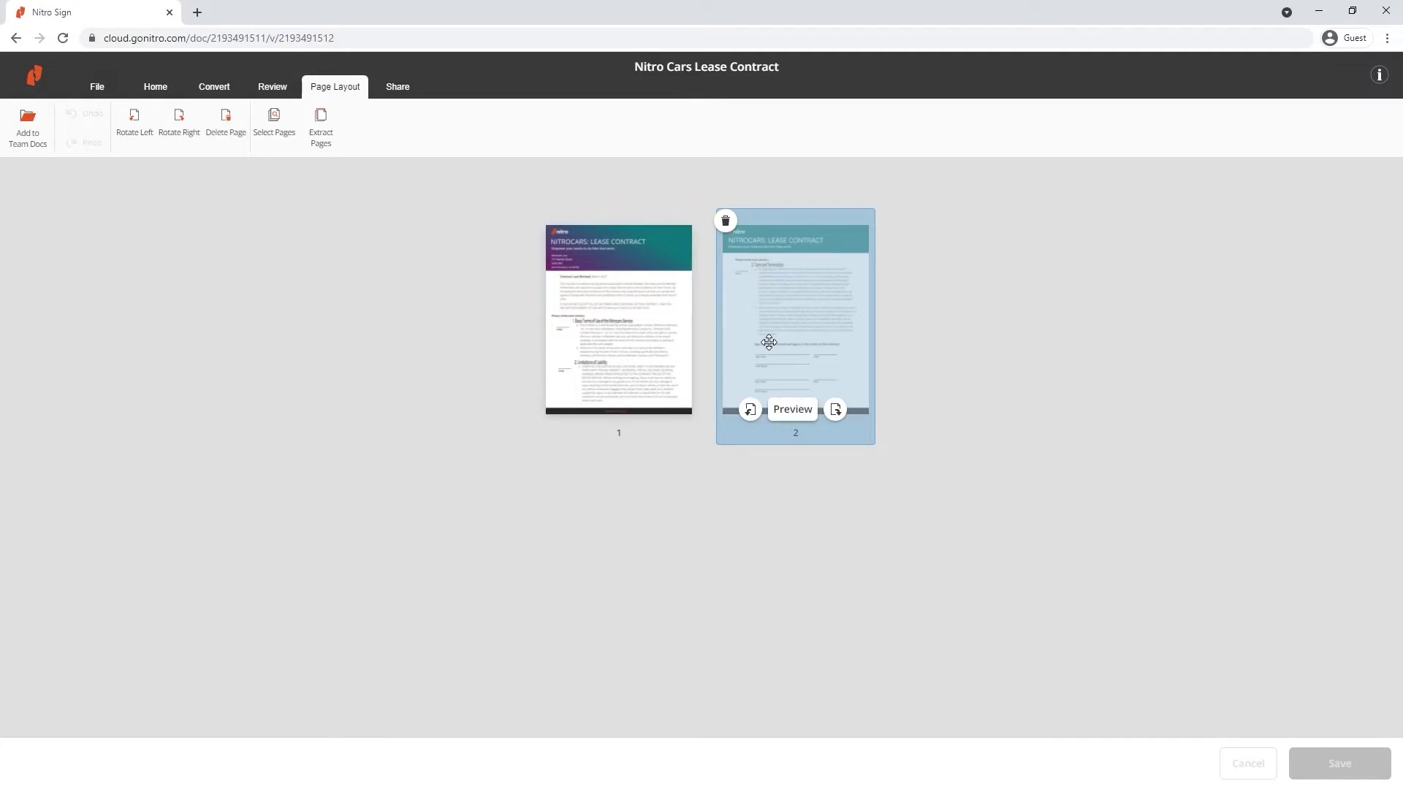
drag(770, 343, 482, 328)
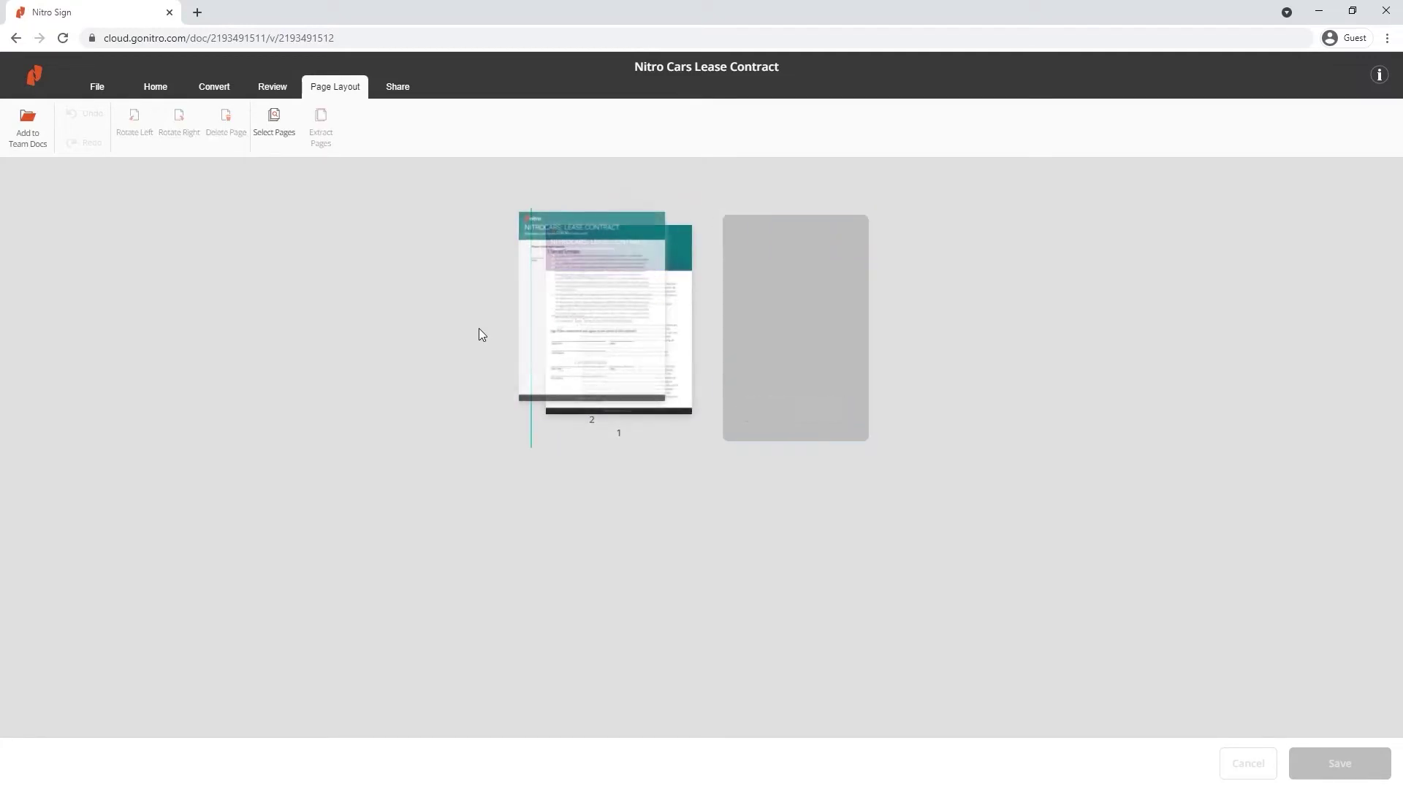
drag(633, 322, 866, 329)
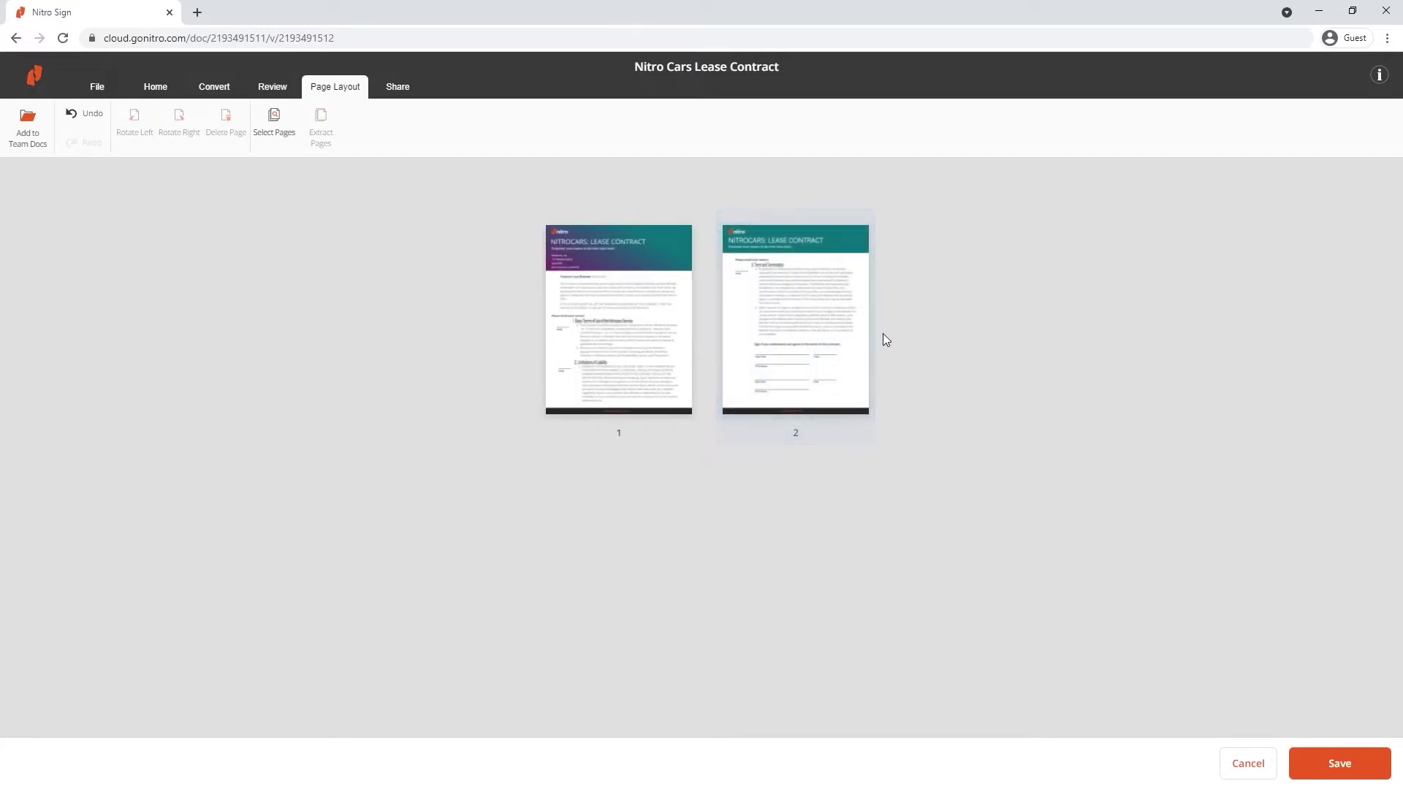
click(1334, 762)
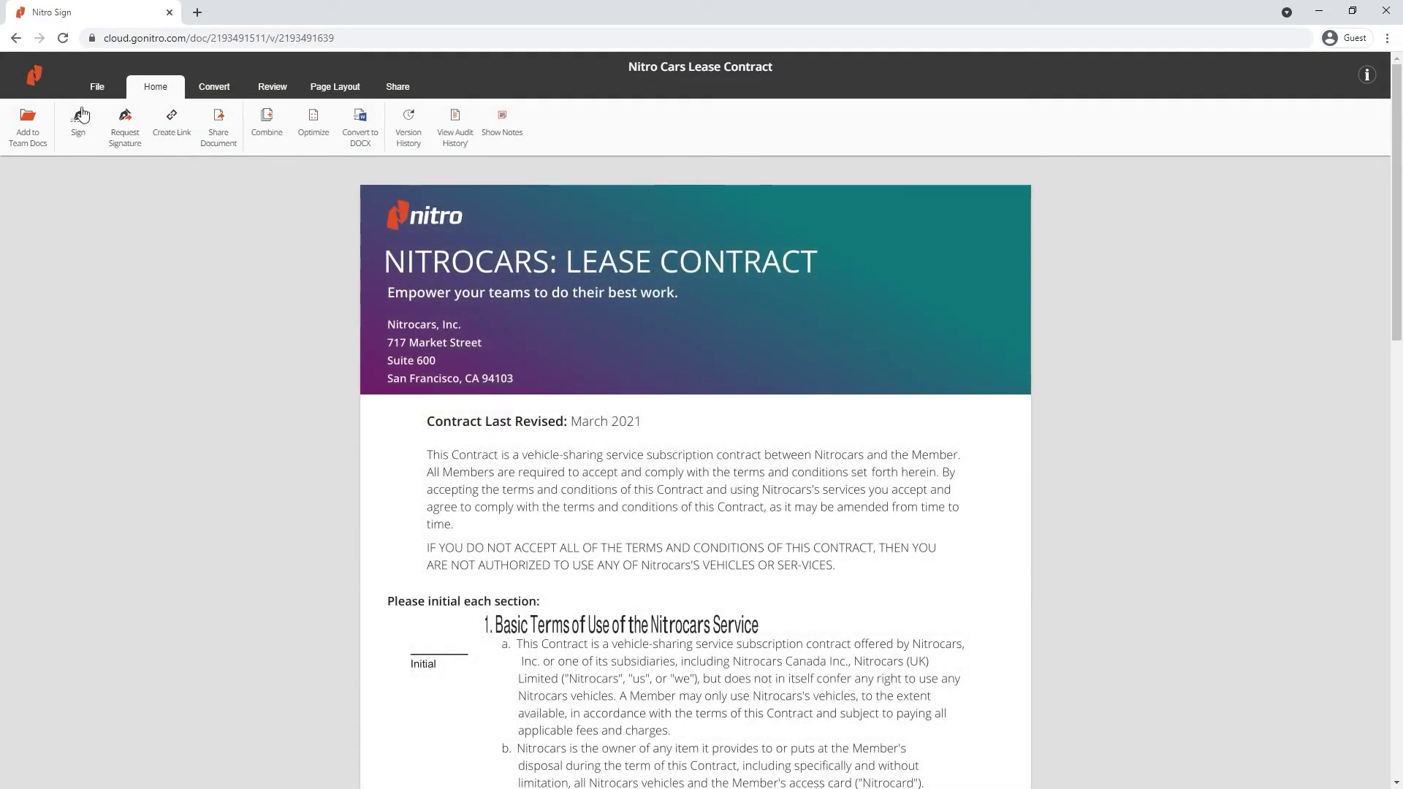
Open Travel & Expense Policy from My Documents in the Page Layout view.
click(33, 74)
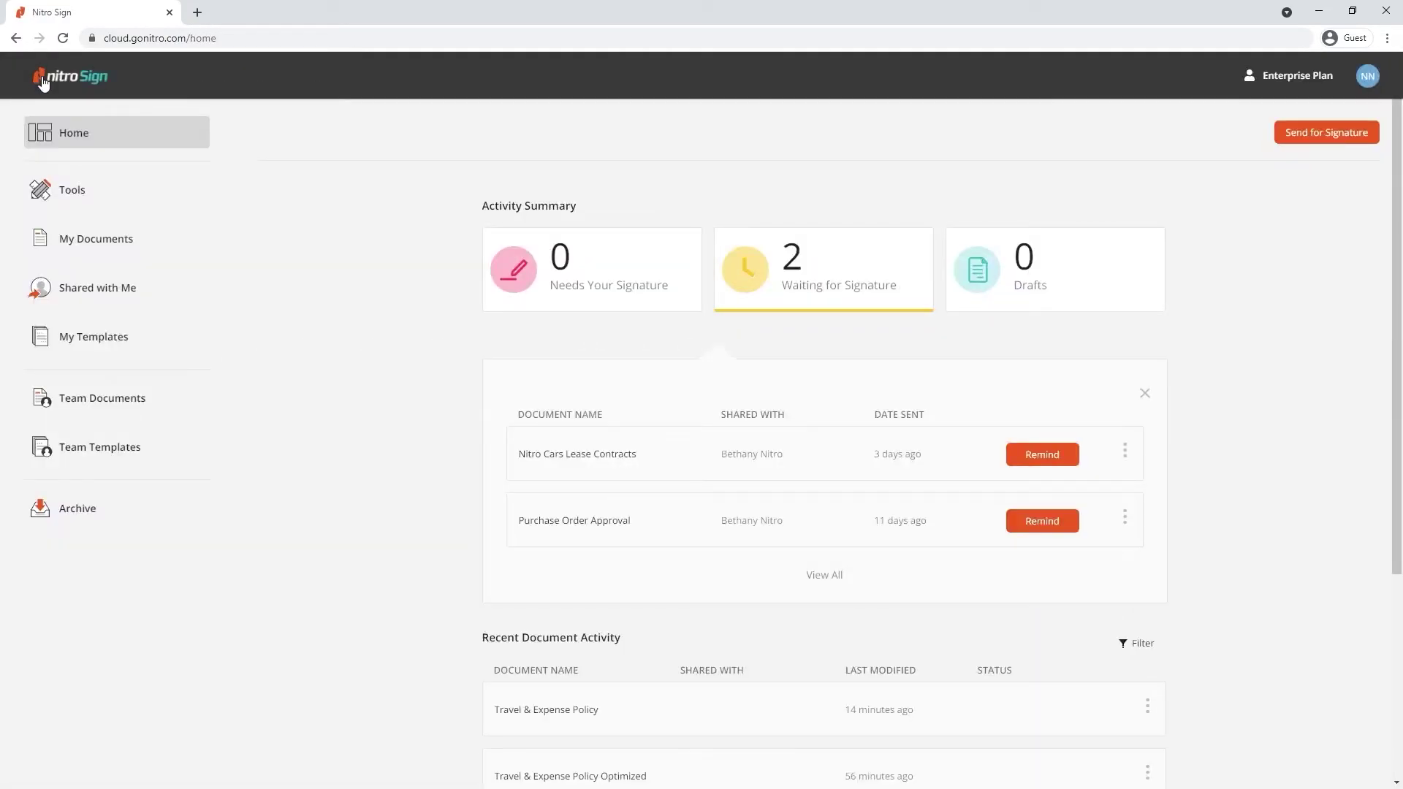
click(103, 244)
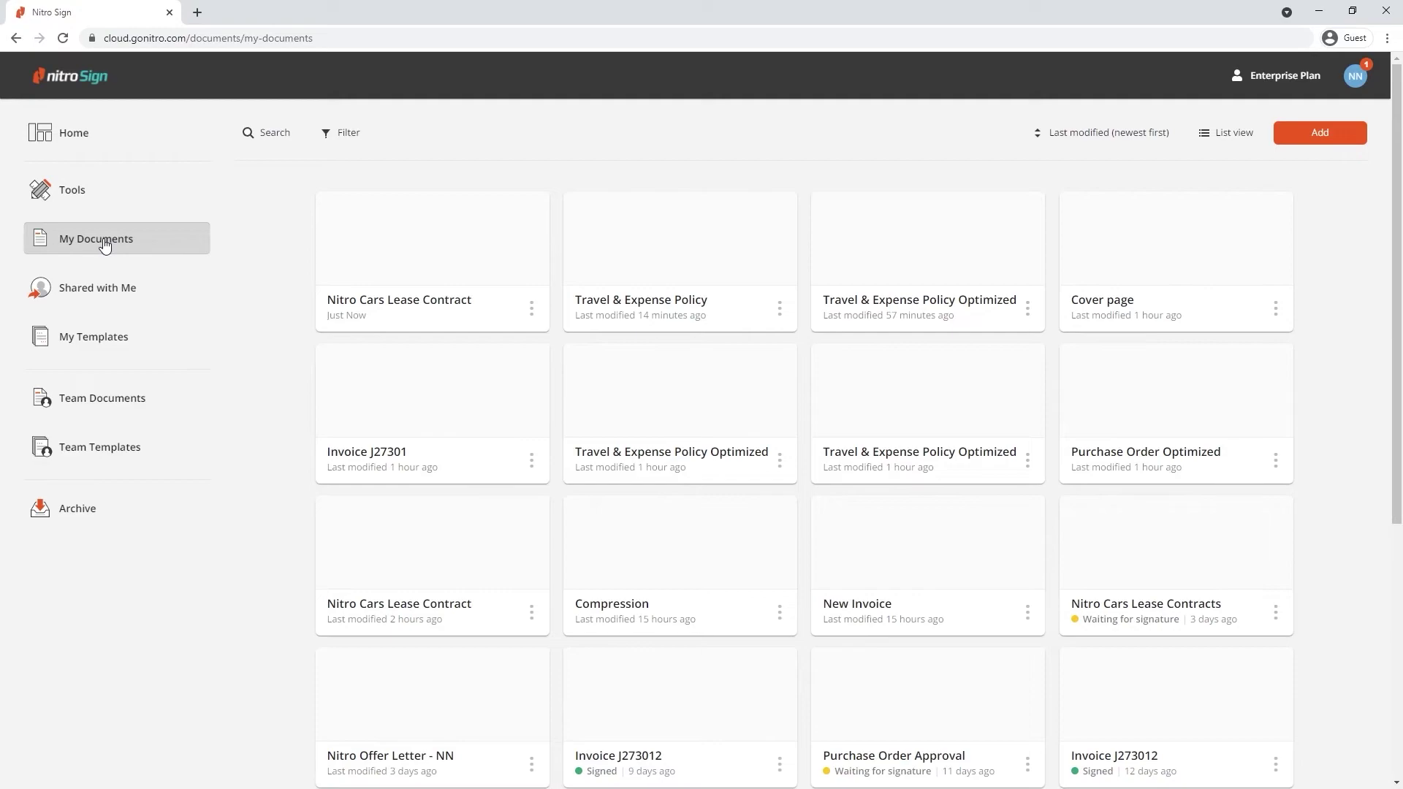
mouse_move(680, 259)
click(667, 241)
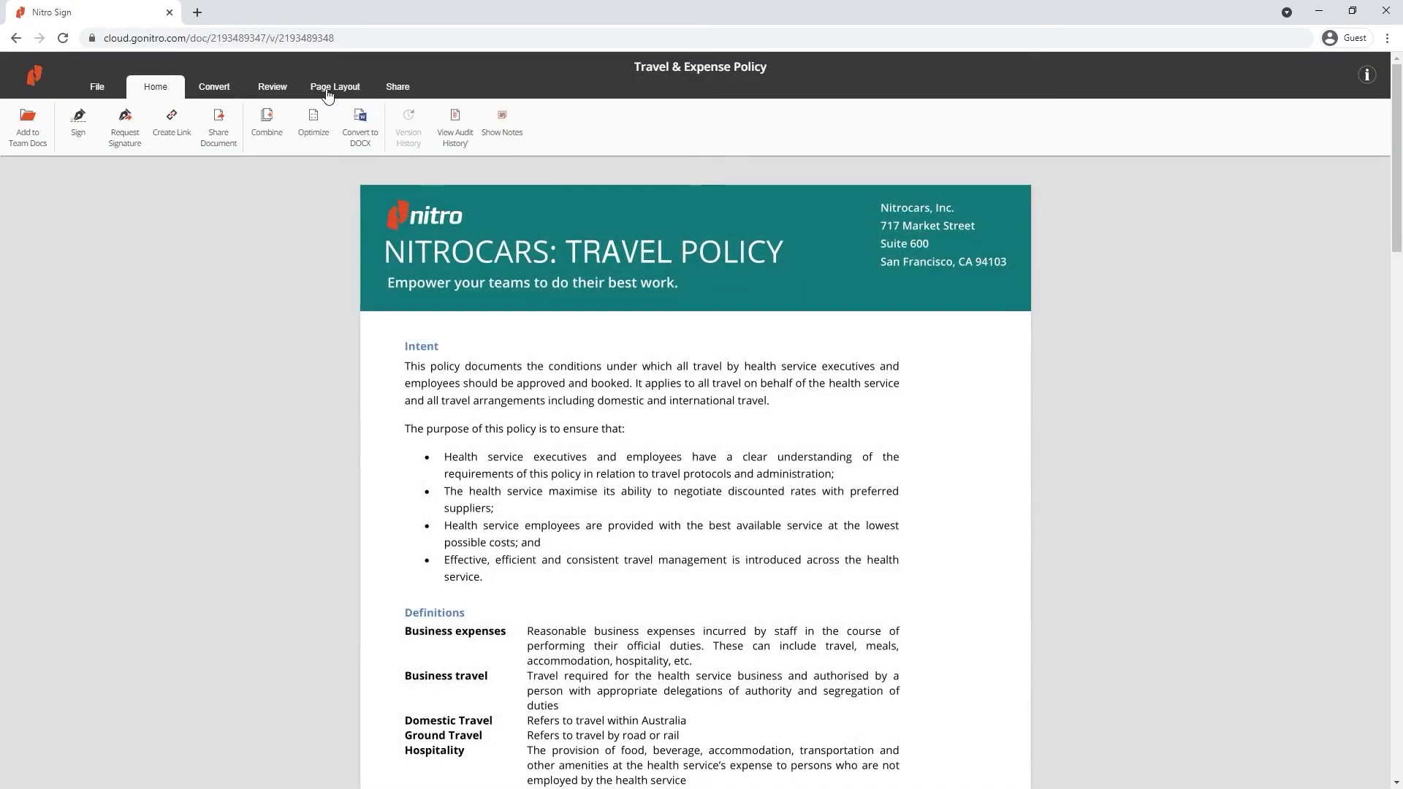
click(327, 90)
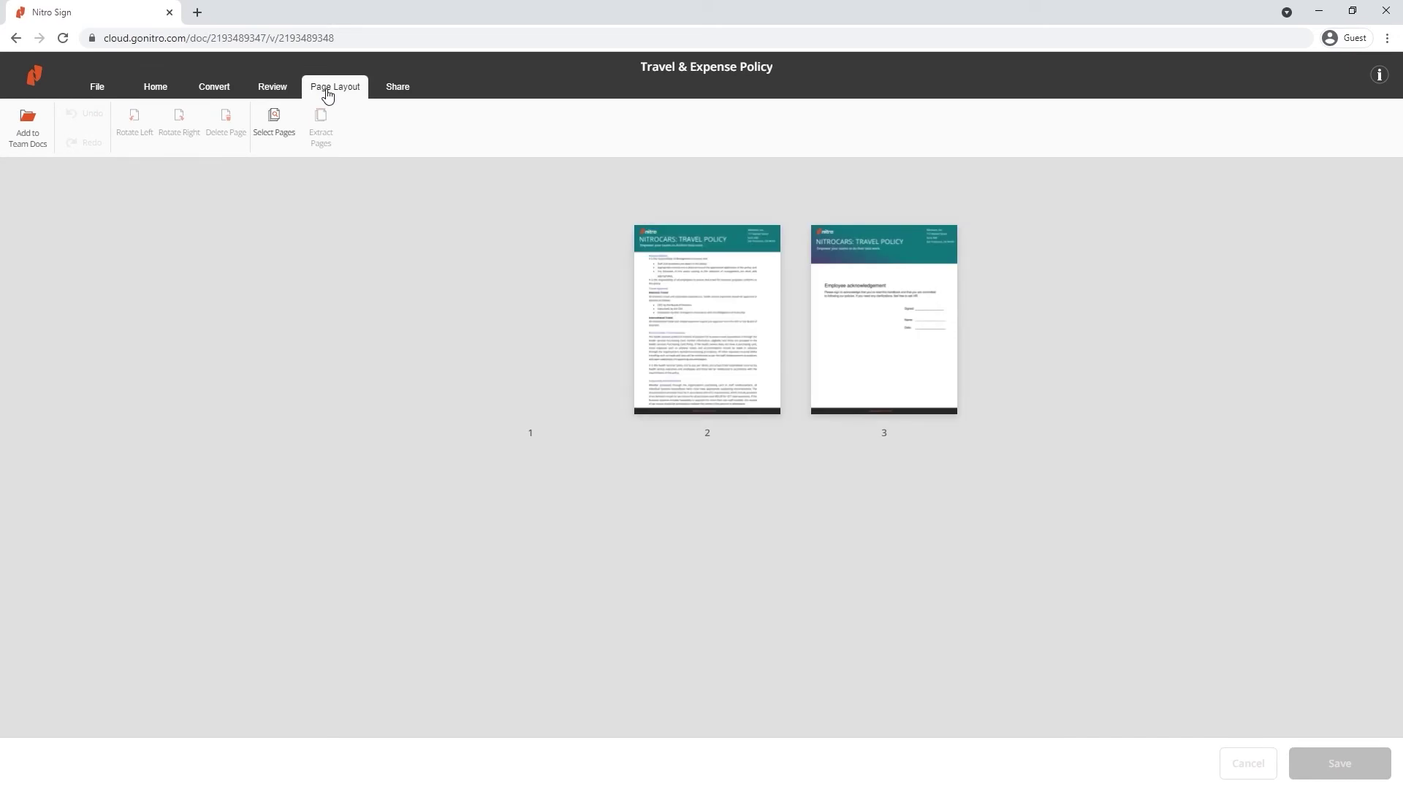